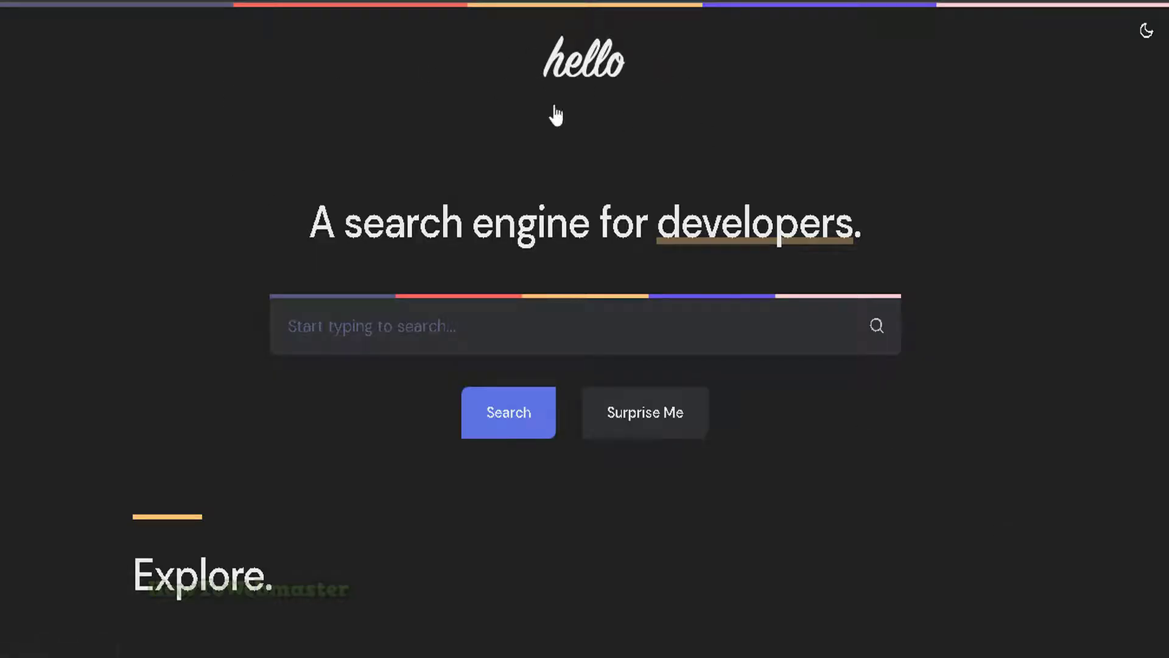
Enter 'Tesla car review 2022' in Hello's home-page search box and close the suggestions
left_click_drag(344, 223, 922, 208)
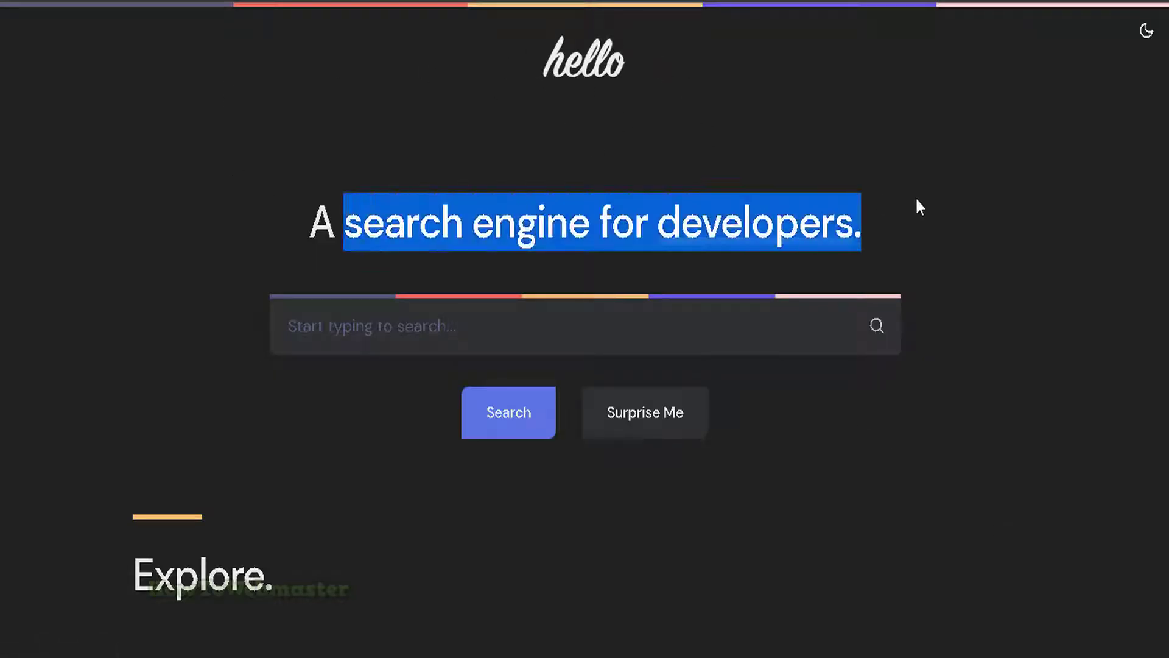
left_click(362, 325)
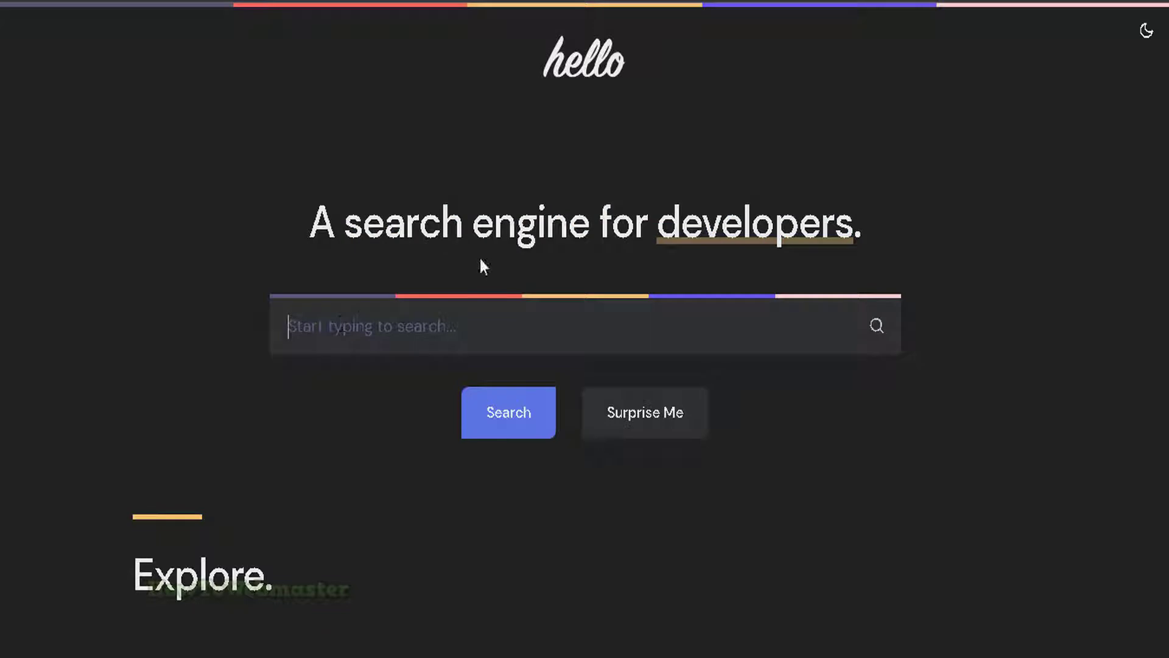
type("T")
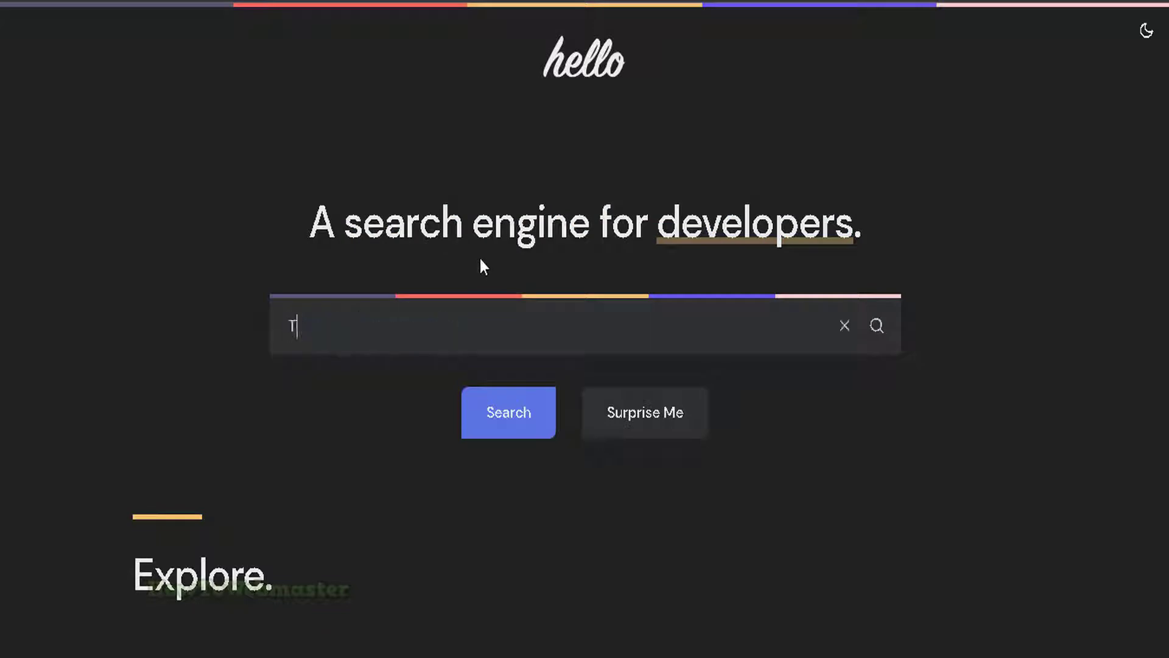
type("esla car ")
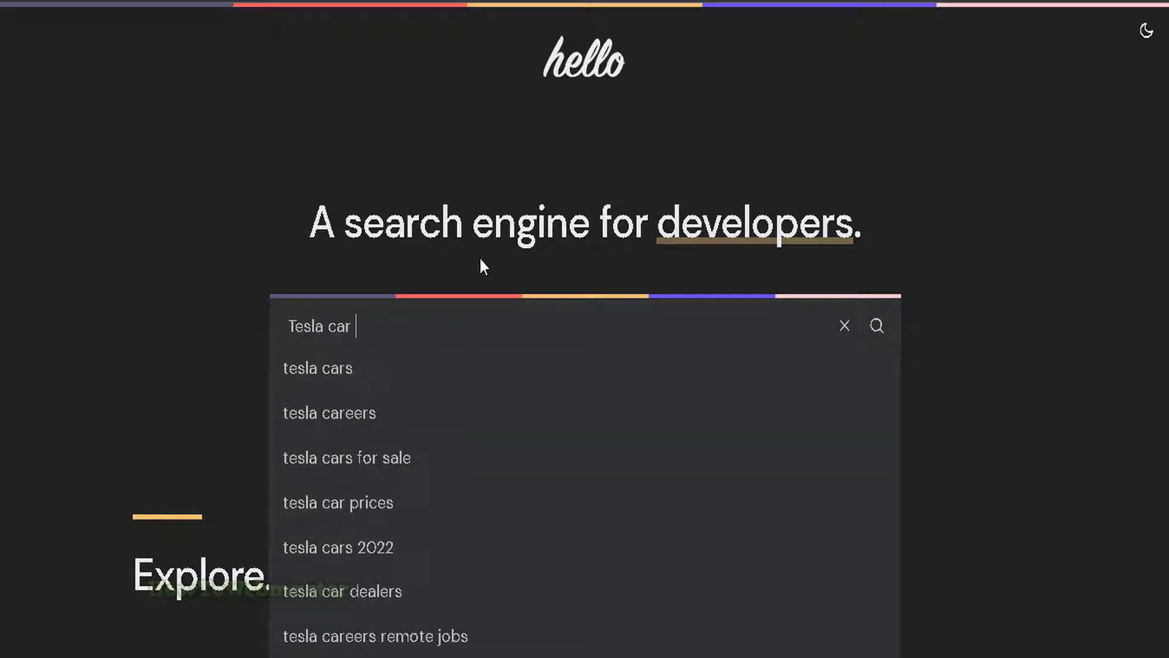
type("review 2022")
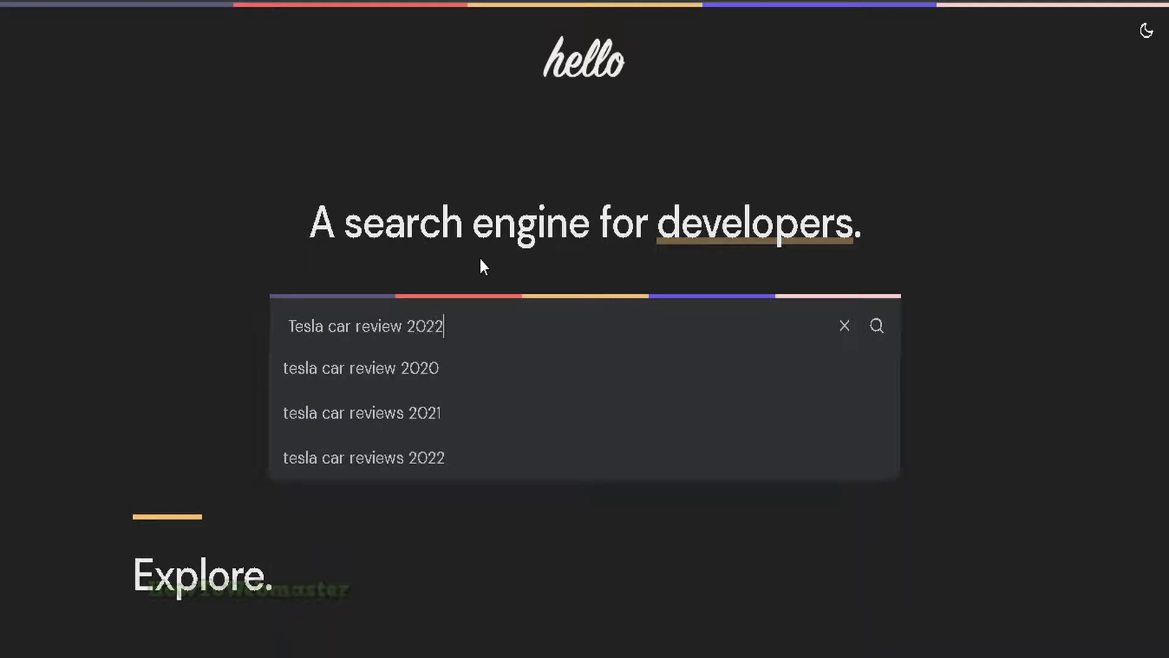
left_click(550, 535)
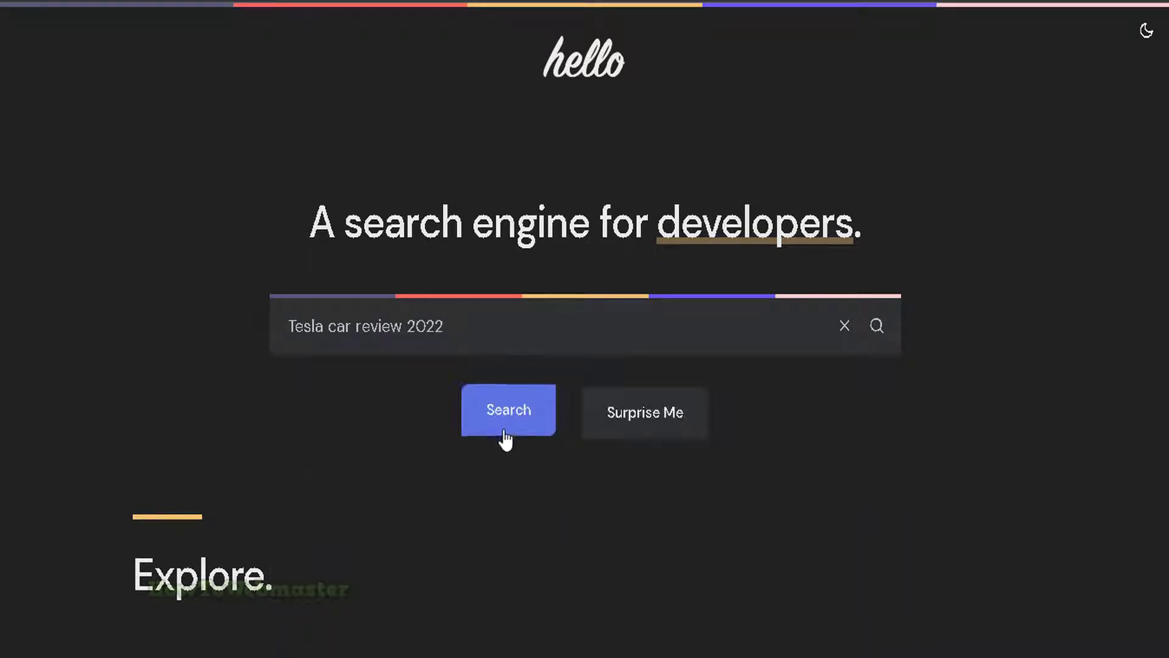
Search 'Tesla car review 2022' and copy the AI answer about the 2022 Model S
left_click(509, 413)
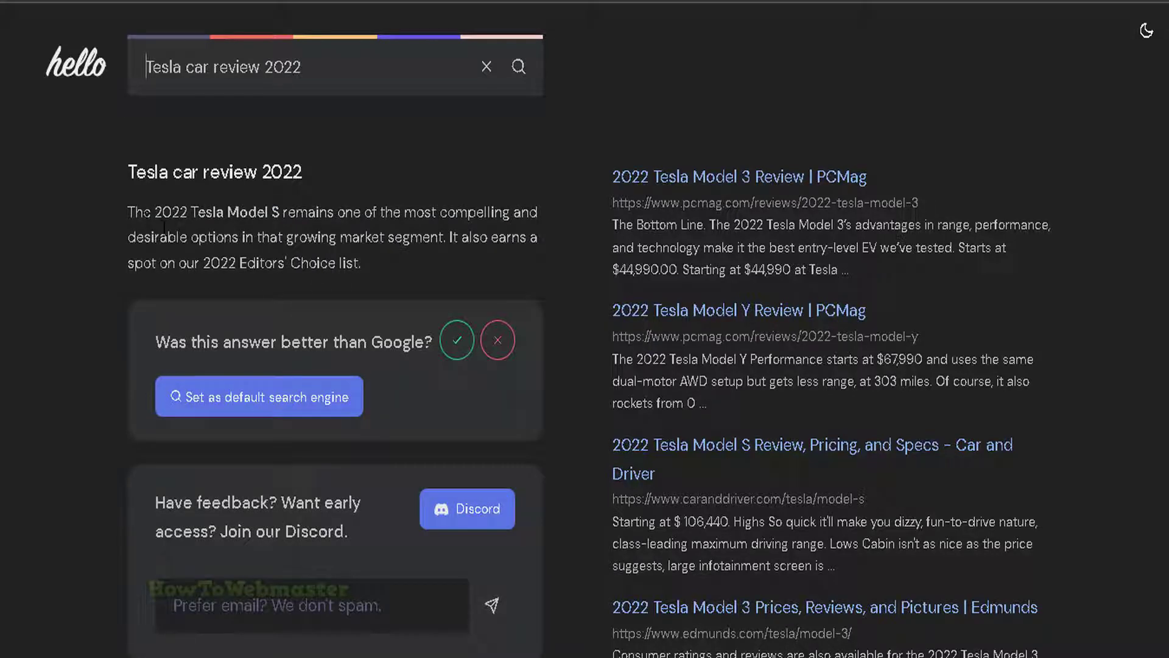
mouse_move(127, 212)
left_mouse_down()
mouse_move(188, 213)
mouse_move(401, 273)
left_mouse_up()
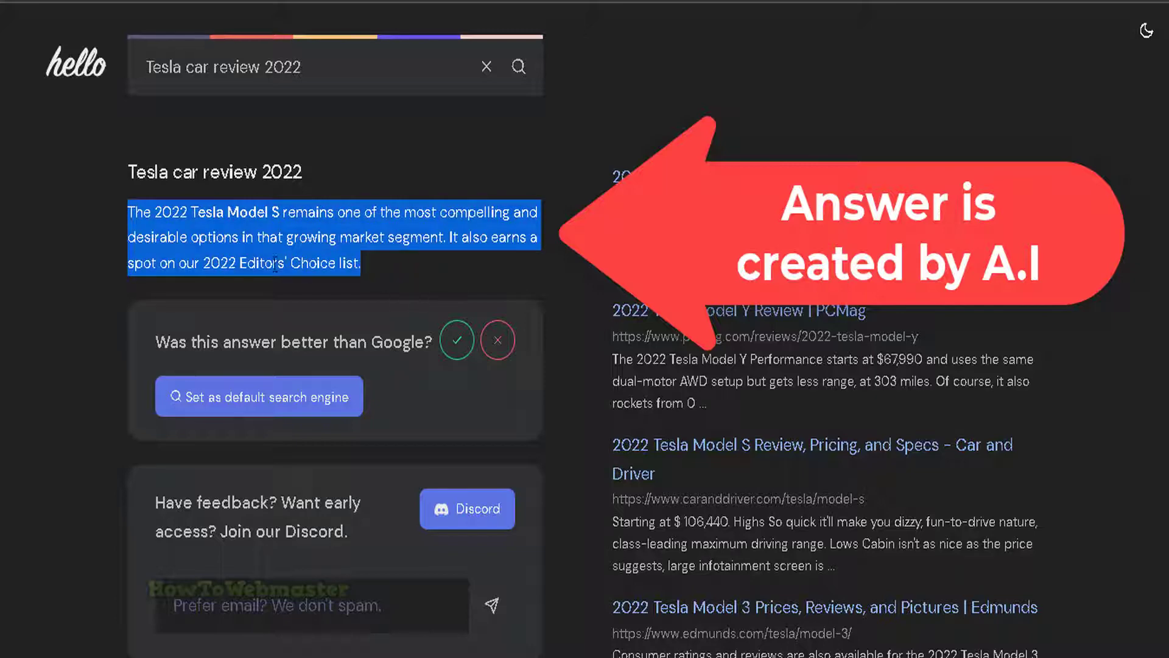
right_click(308, 270)
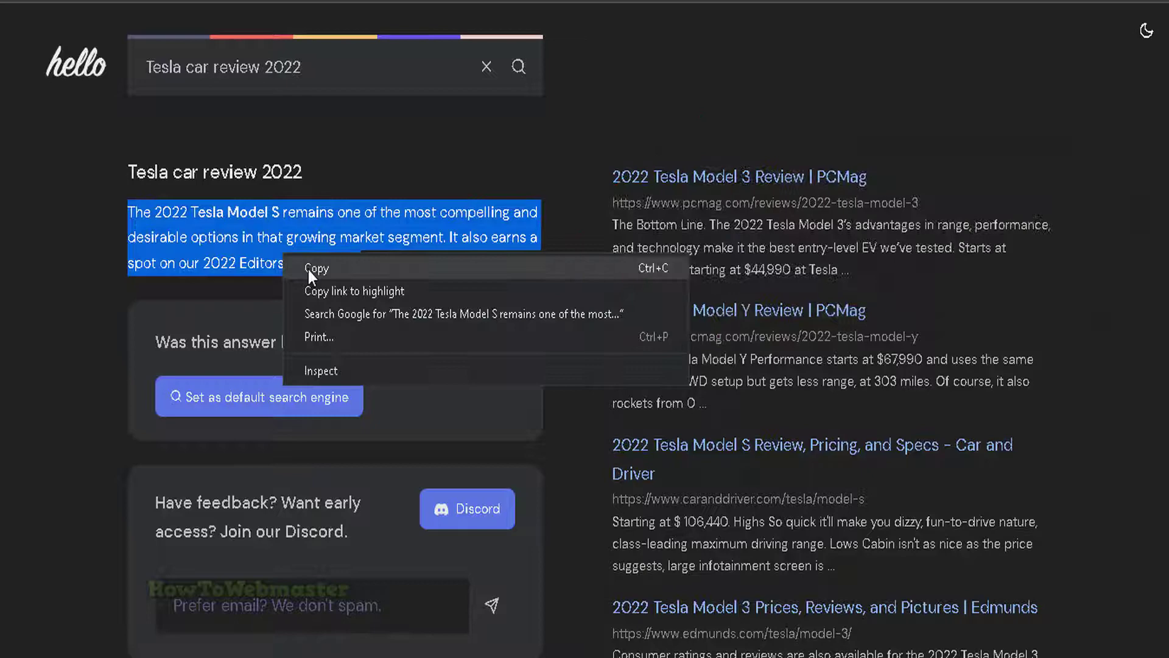
left_click(329, 279)
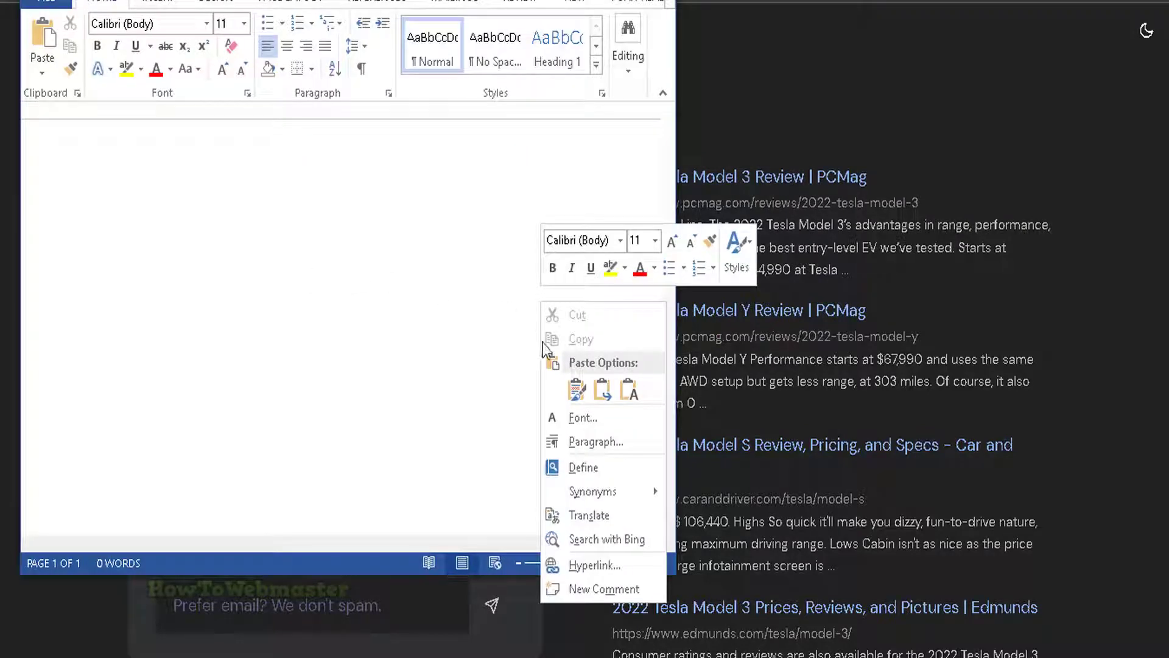
Paste the copied Model S answer into the Word document with Keep Text Only
left_click(578, 390)
left_click(631, 391)
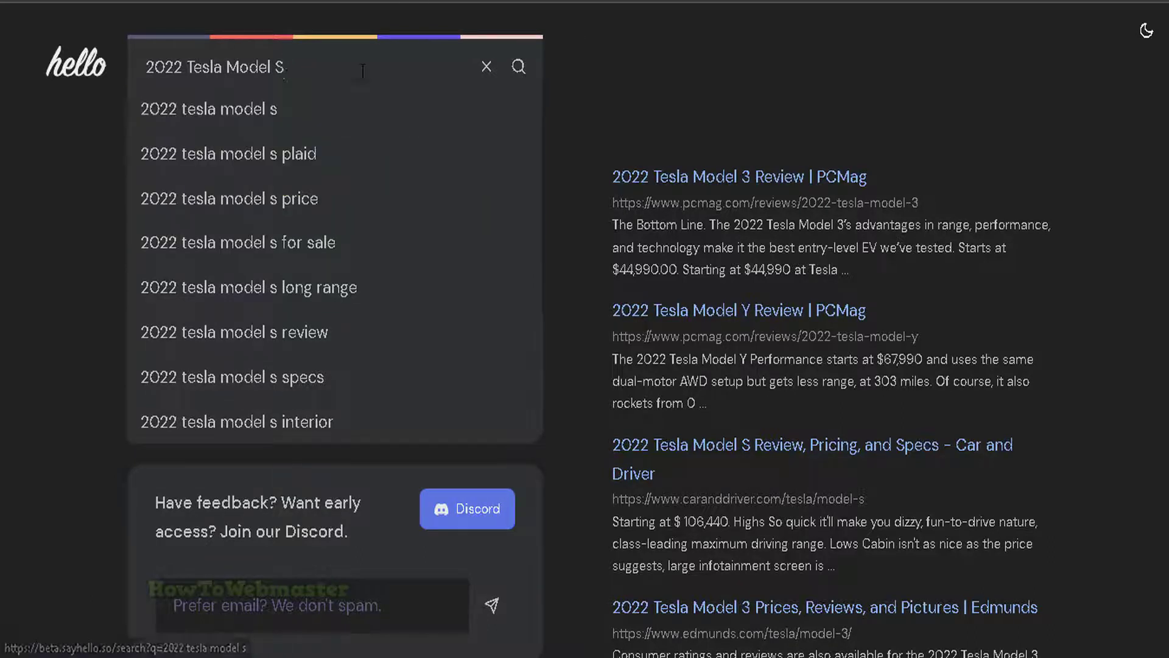
type("Features")
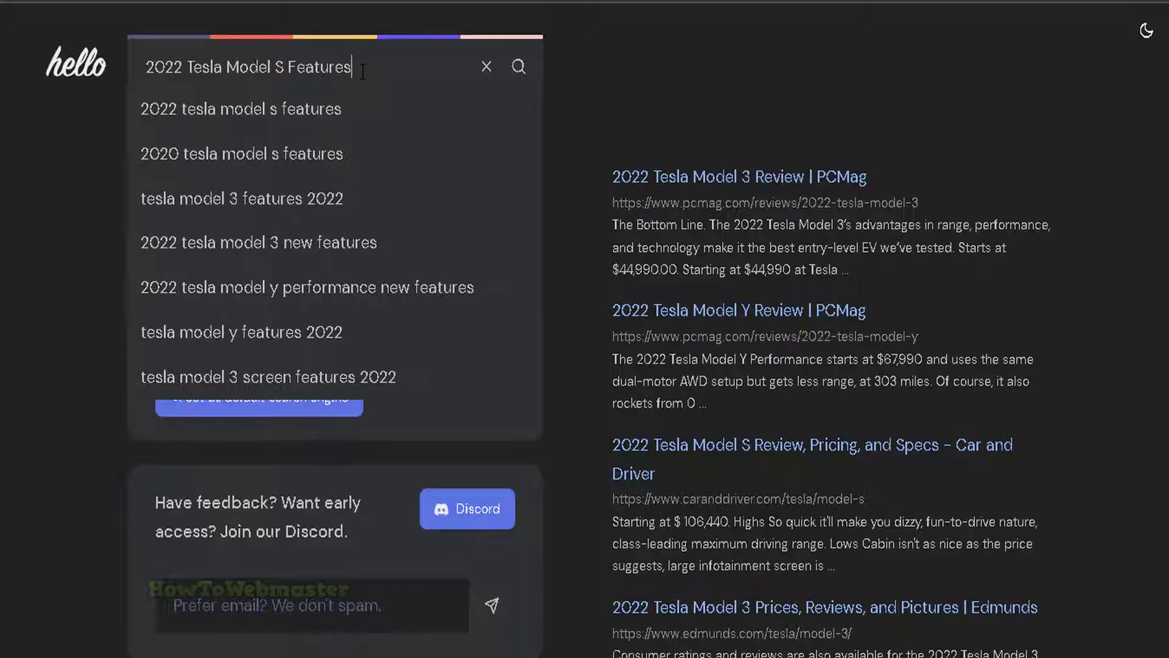
Search '2022 Tesla Model S Features' and copy its AI answer paragraph
key("Return")
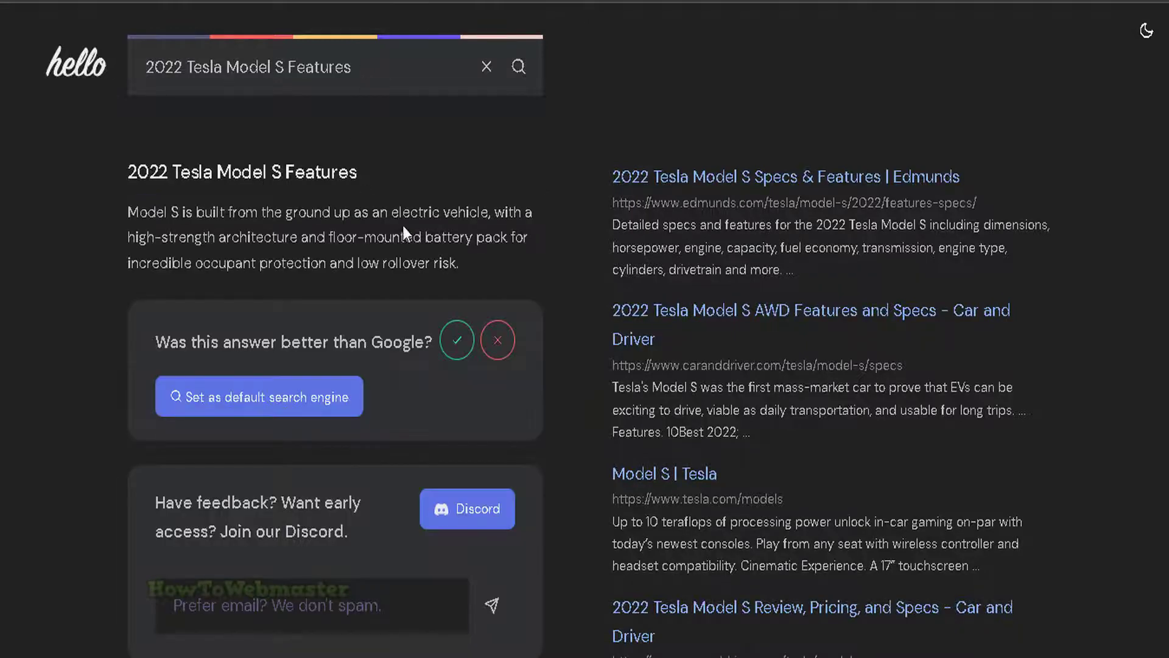
left_click_drag(460, 263, 120, 220)
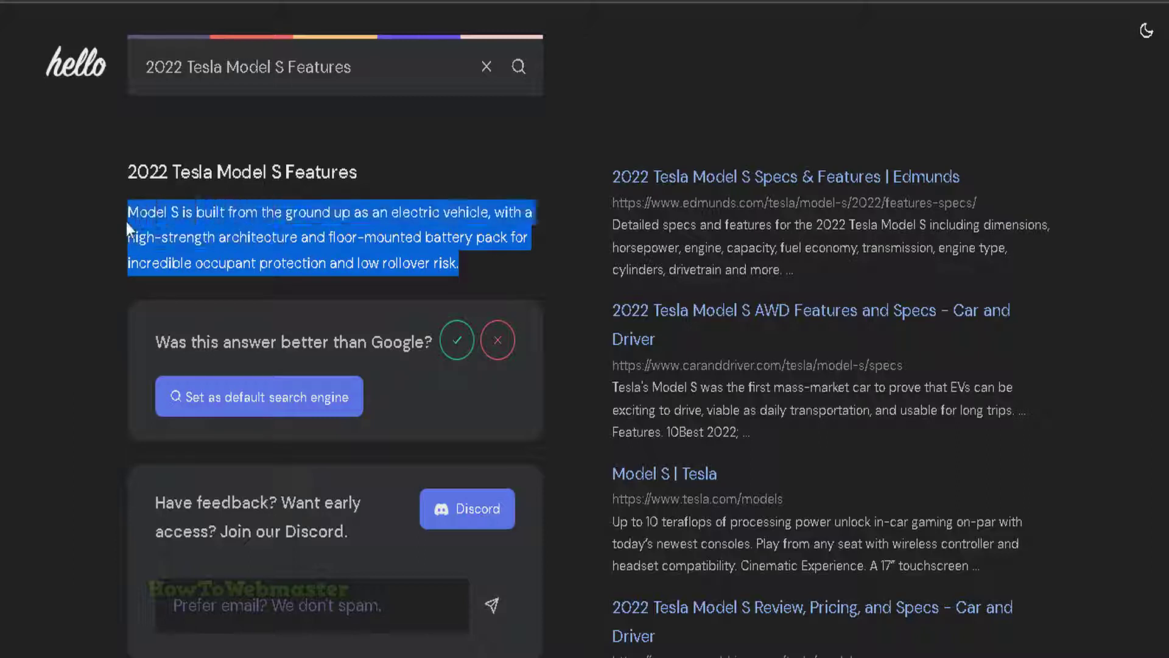
right_click(227, 236)
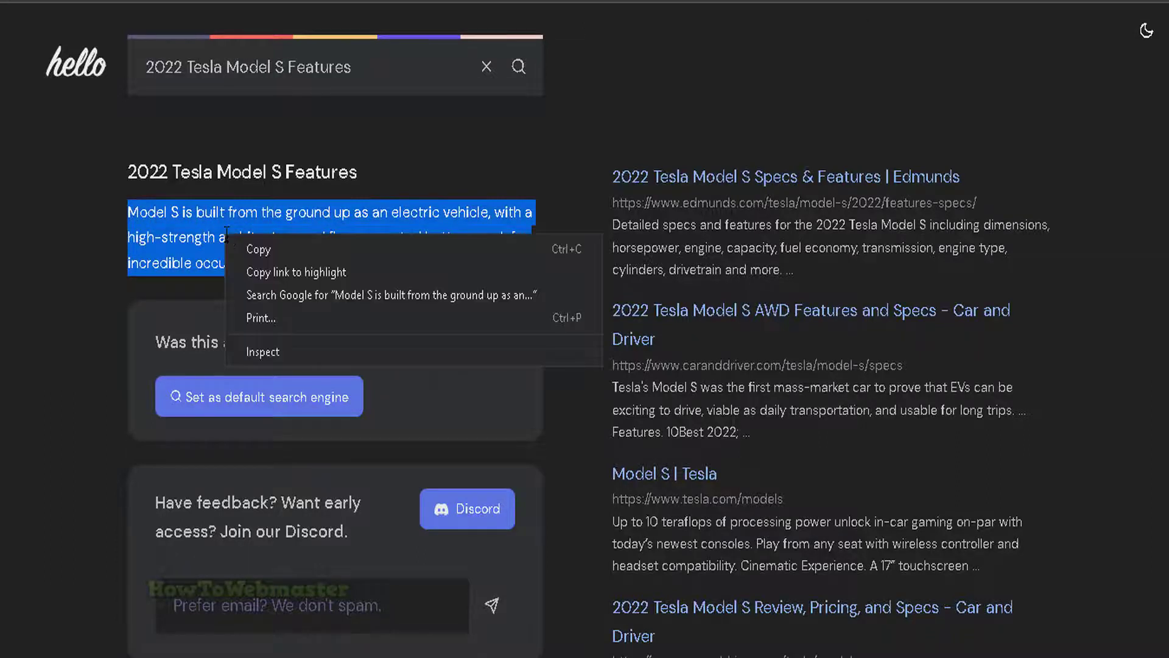
left_click(272, 251)
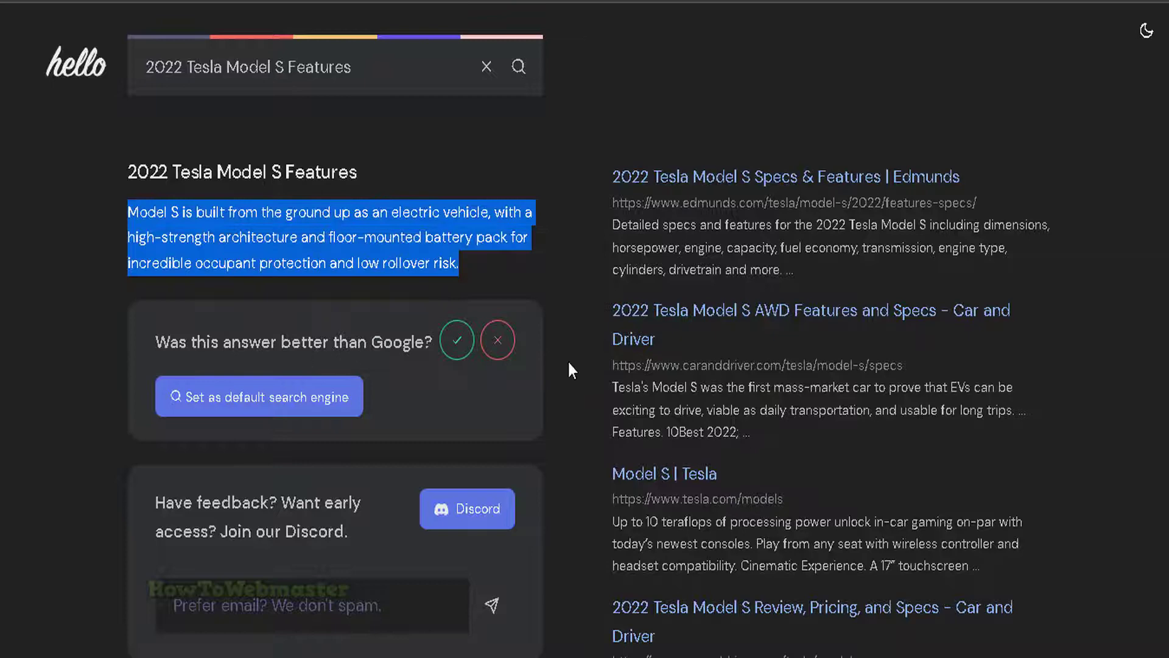
Paste the features answer into Word as plain text below the first paragraph
key("alt+Tab")
right_click(388, 290)
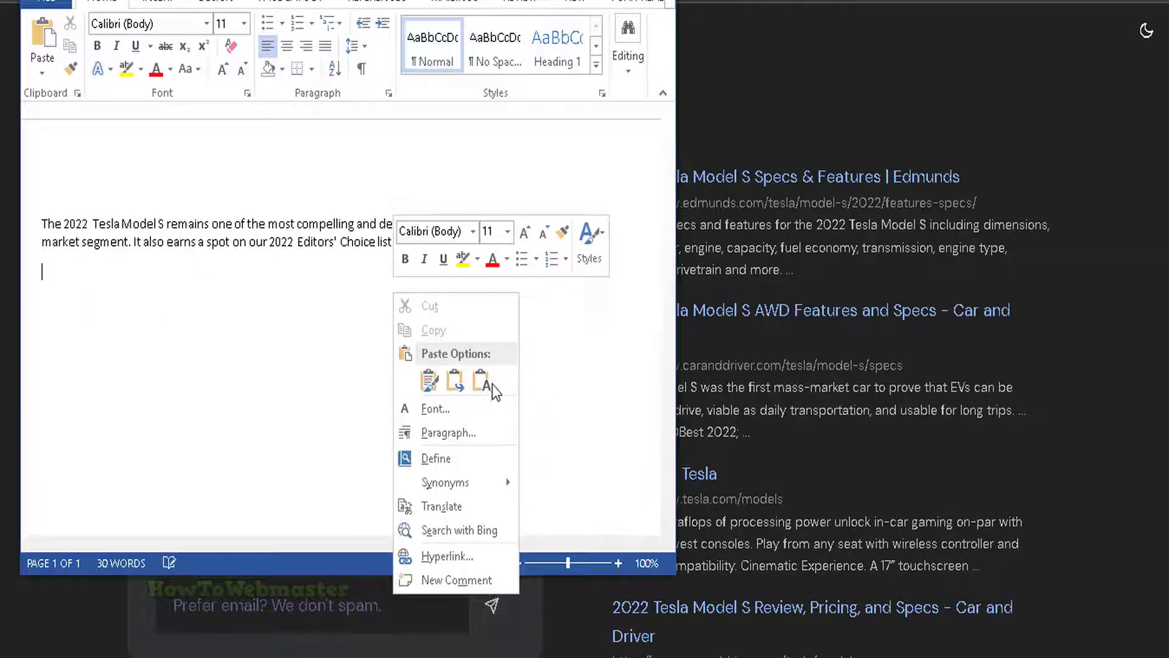
left_click(484, 384)
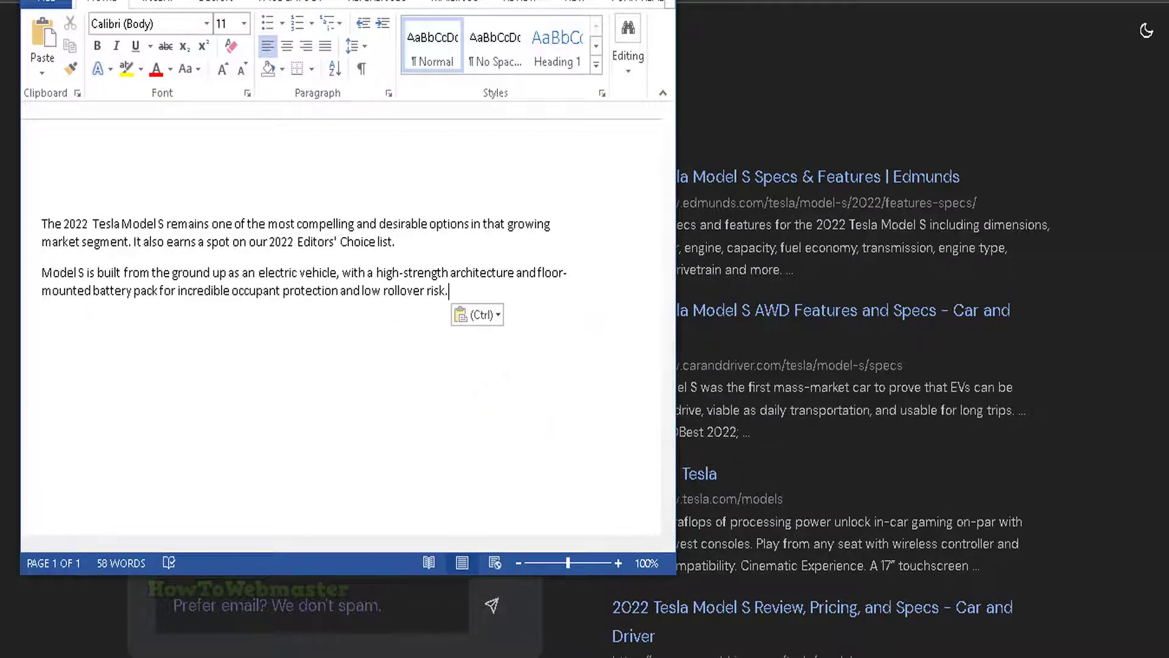
key("alt+Tab")
Switch the query to the '2022 tesla model s price' suggestion, then select all text in Word
left_click_drag(371, 66, 290, 66)
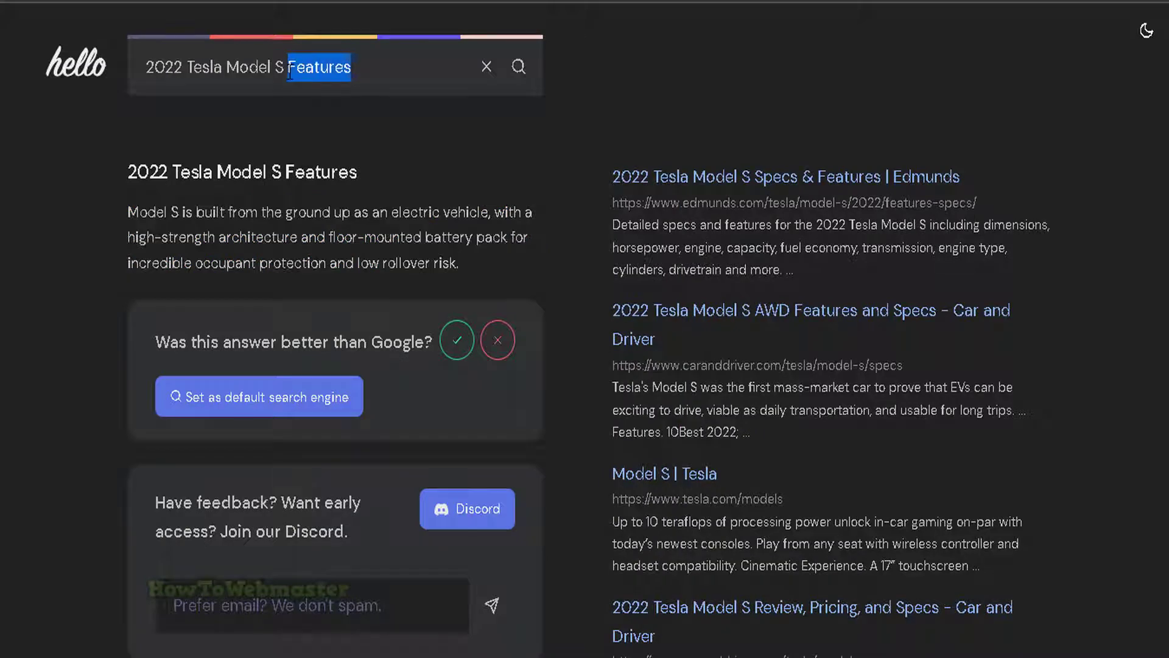
key("BackSpace")
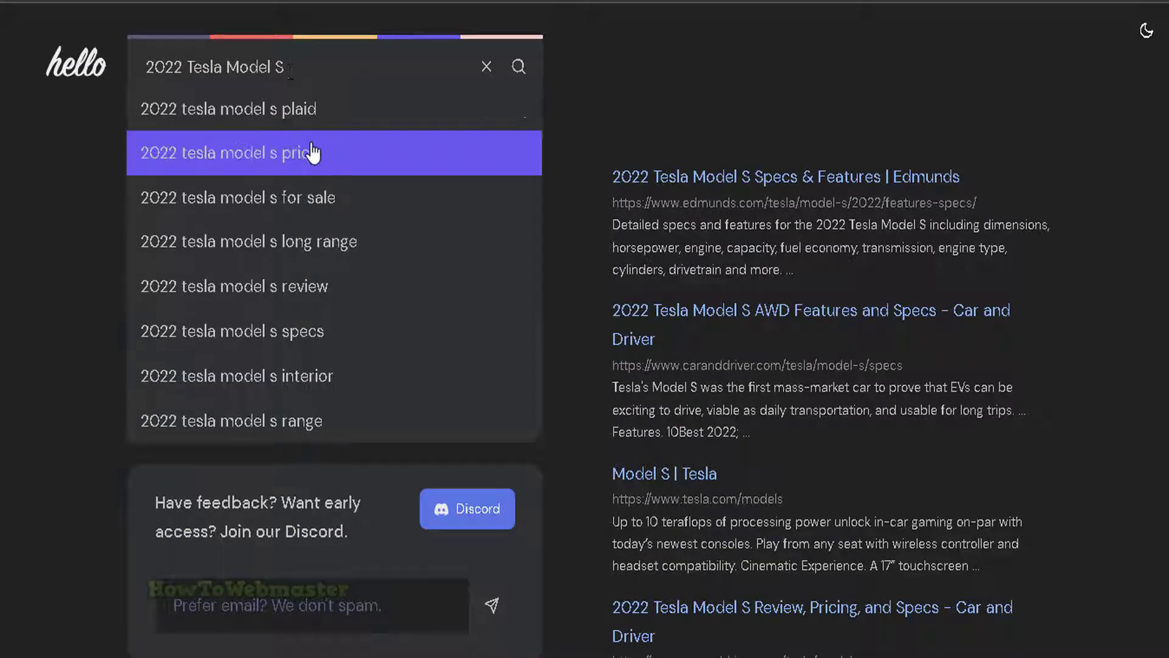
left_click(311, 153)
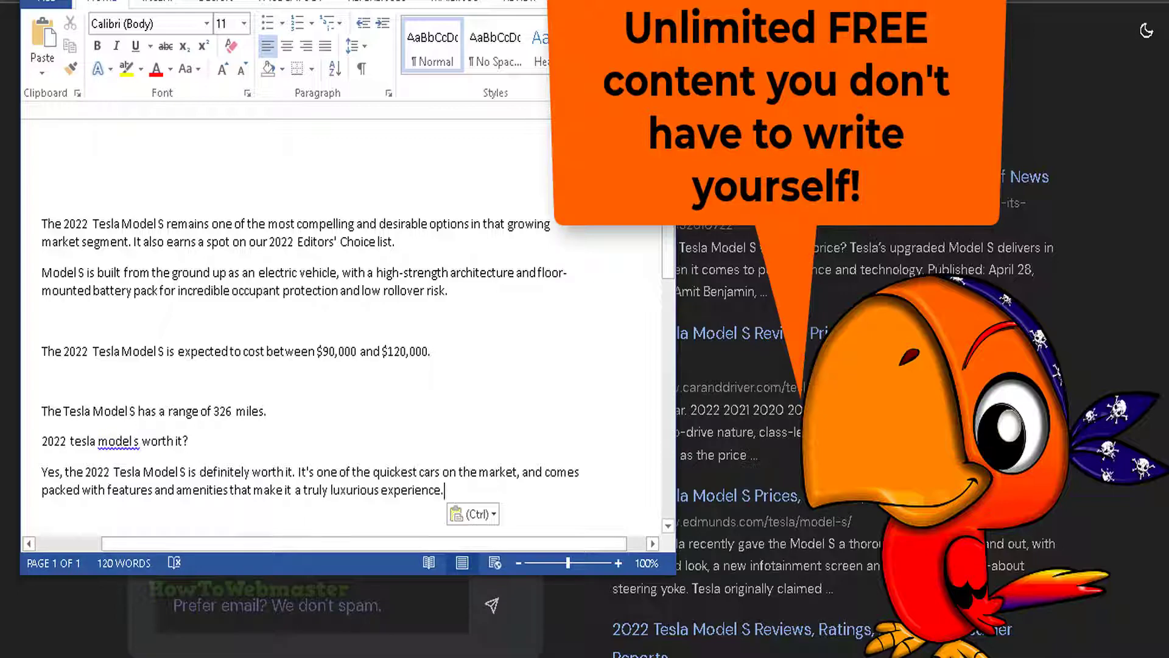
key("ctrl+a")
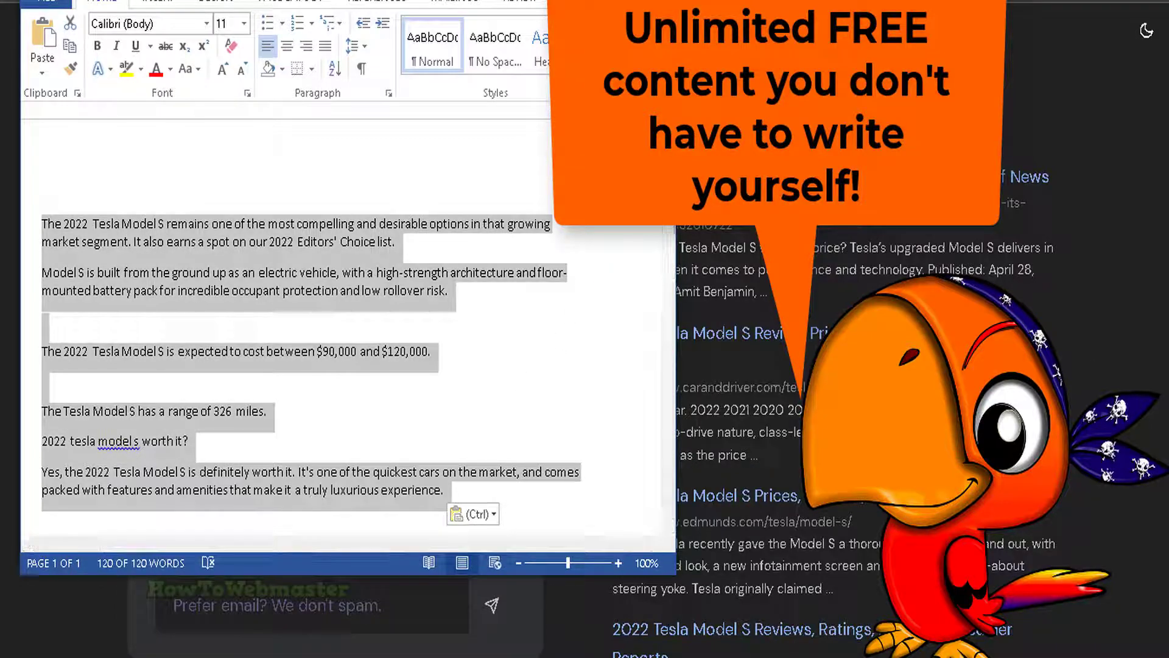
key("alt+Tab")
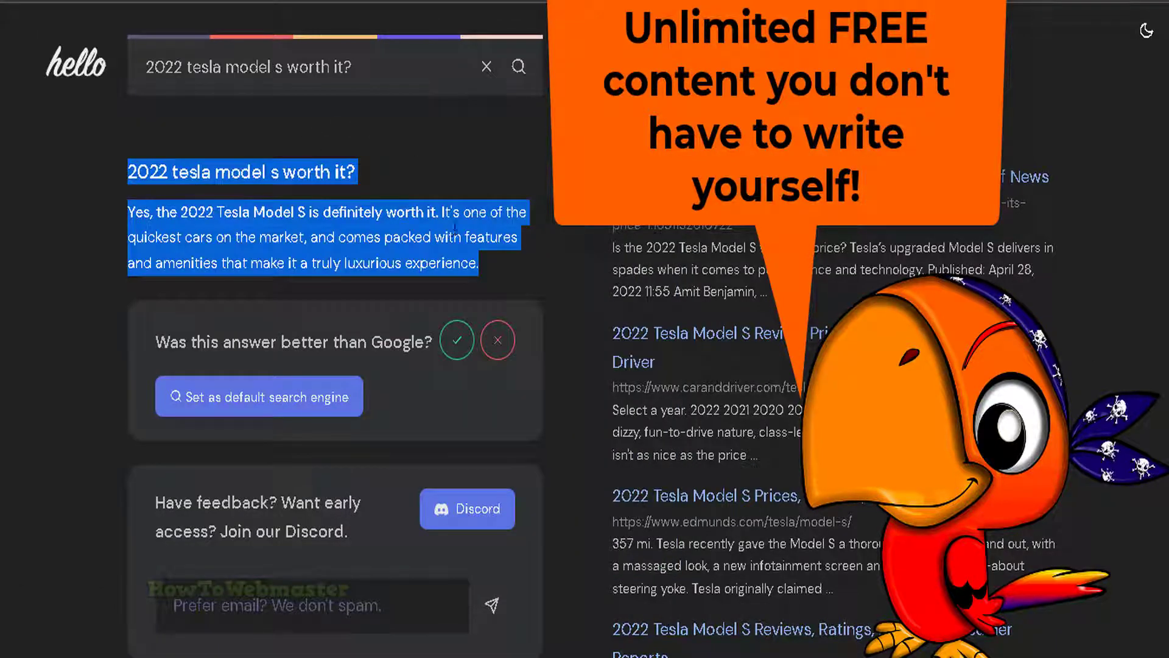